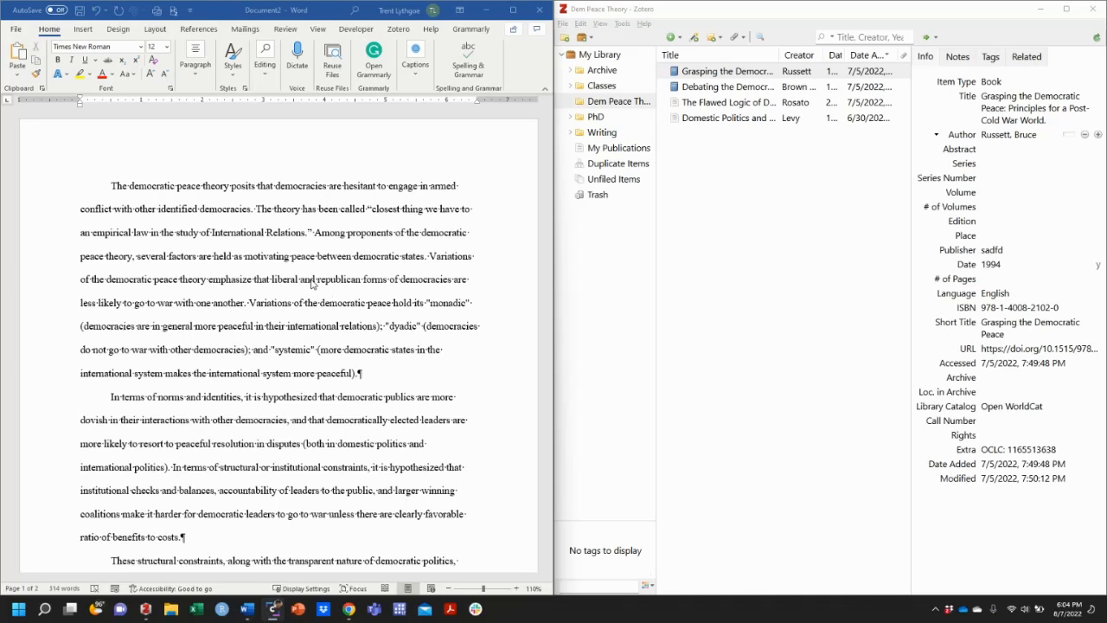
Start a Zotero citation after "other identified democracies" and set the document's style to Chicago Manual of Style 17th edition (author-date).
{"action": "left_click", "coordinate": [252, 213]}
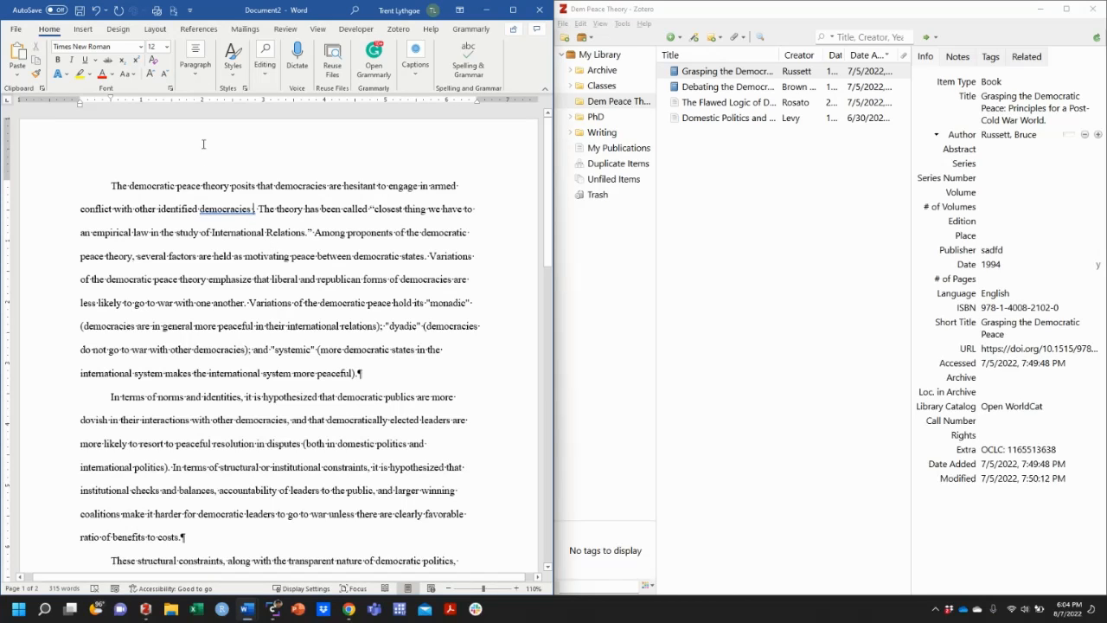
{"action": "left_click", "coordinate": [396, 29]}
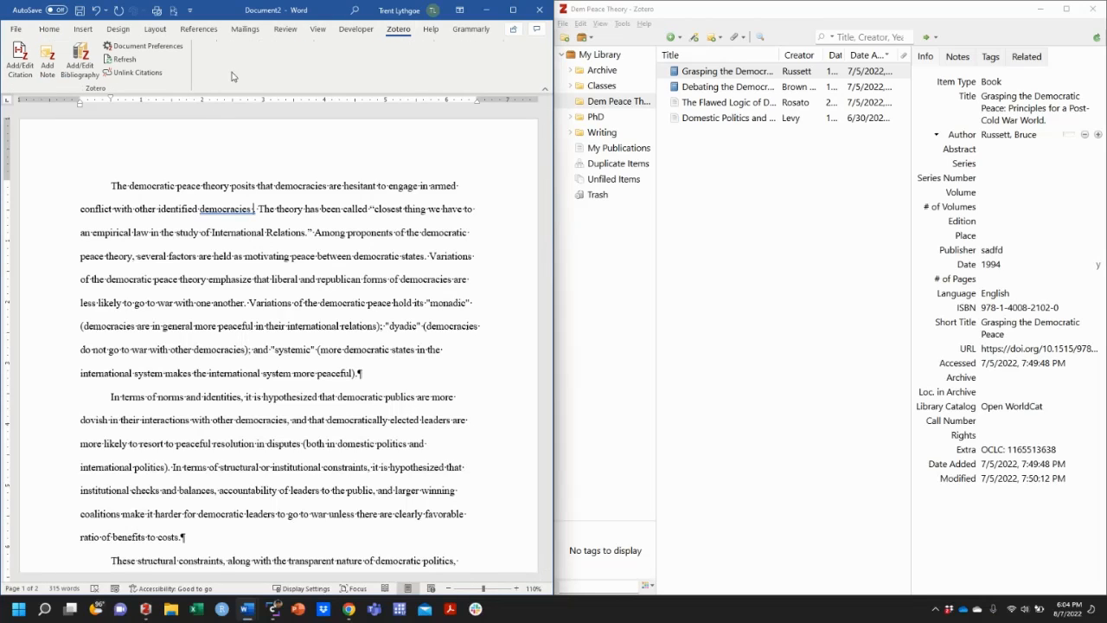
{"action": "left_click", "coordinate": [30, 76]}
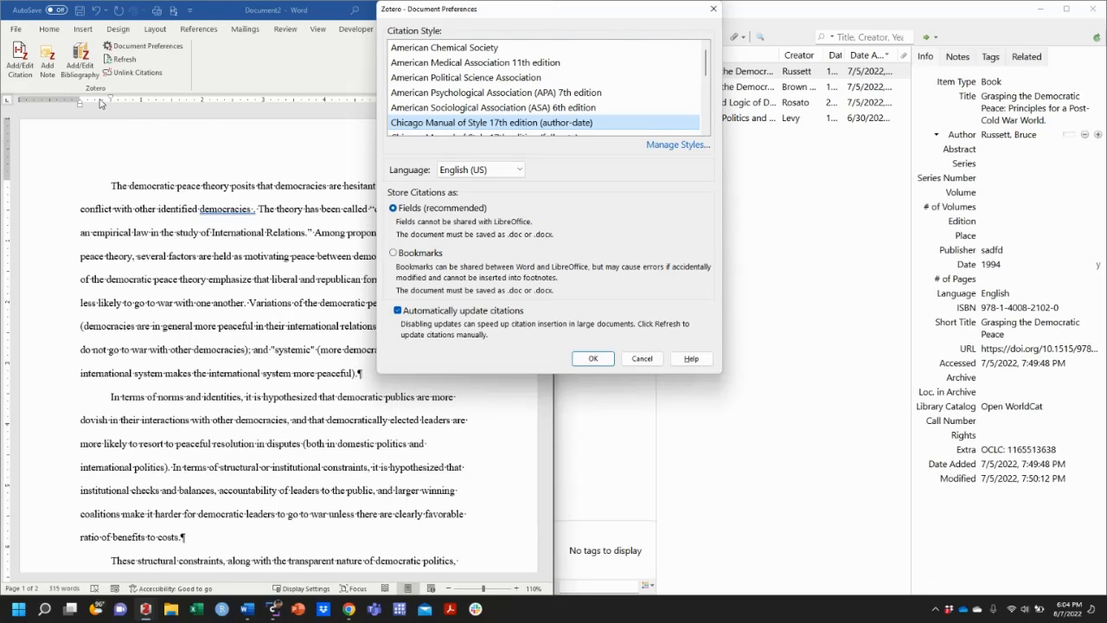
{"action": "left_click", "coordinate": [594, 359]}
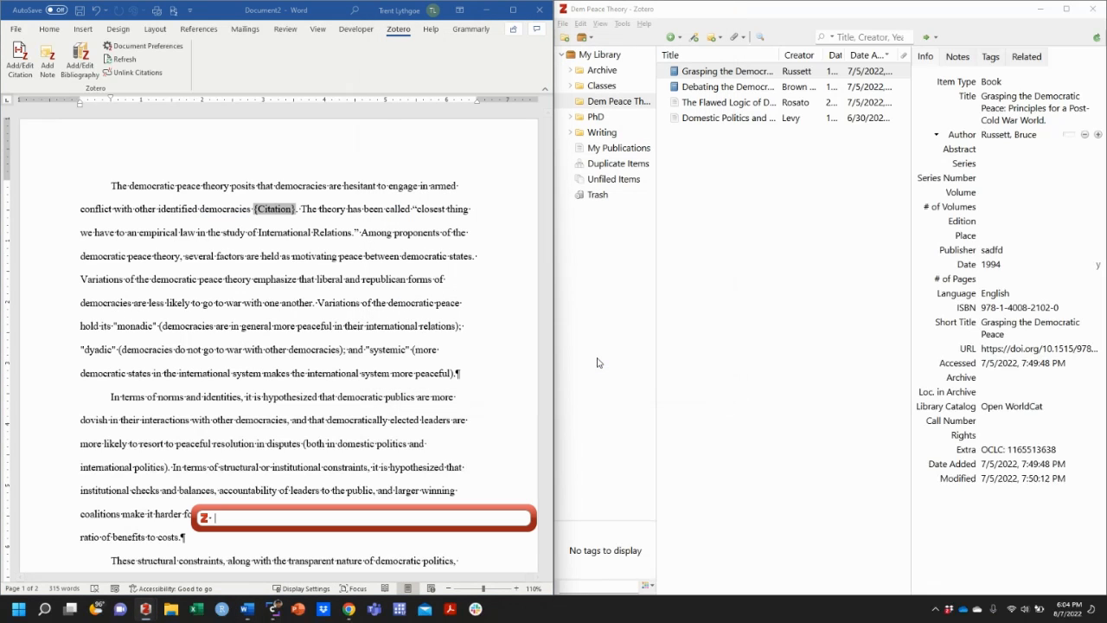
Find the 1993 chapter "The Fact of Democratic Peace" and insert it as the citation's source.
{"action": "type", "text": "russet"}
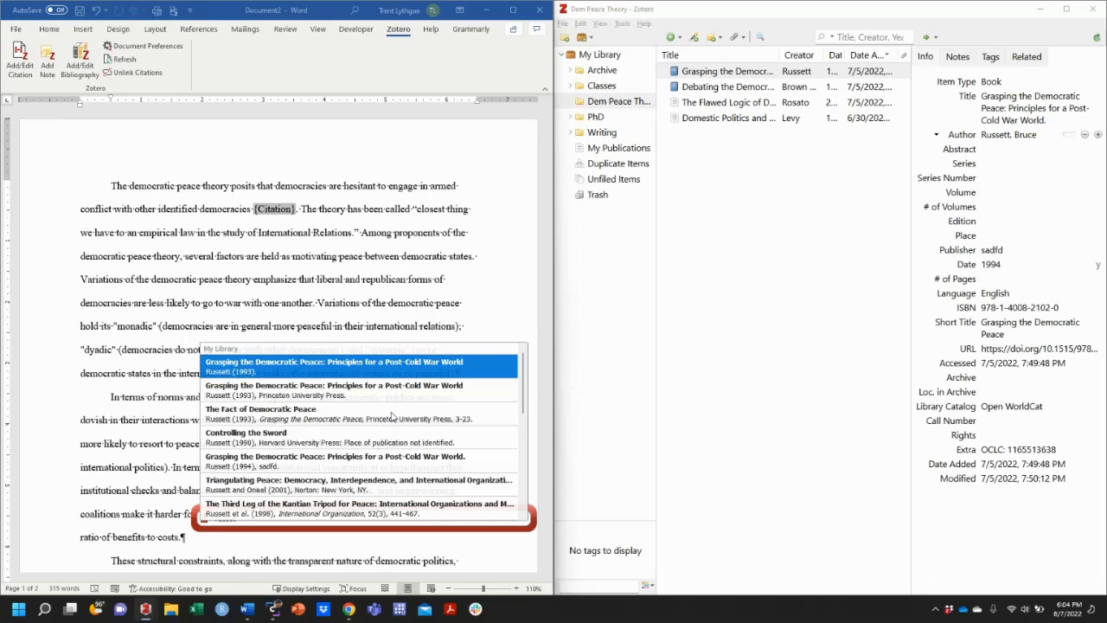
{"action": "left_click", "coordinate": [388, 419]}
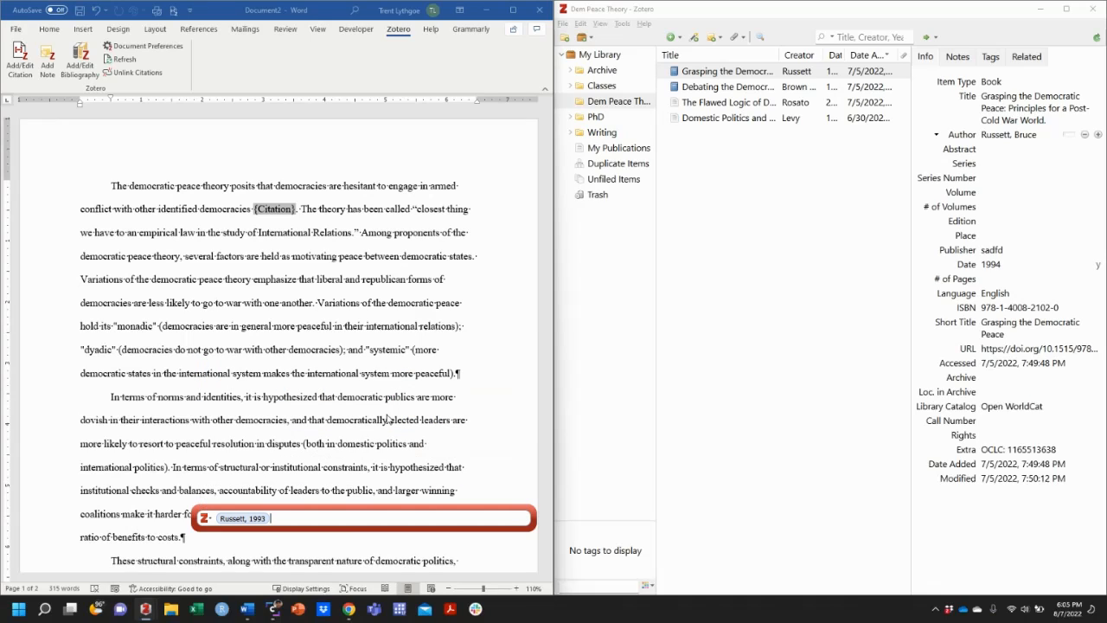
{"action": "key", "text": "Return"}
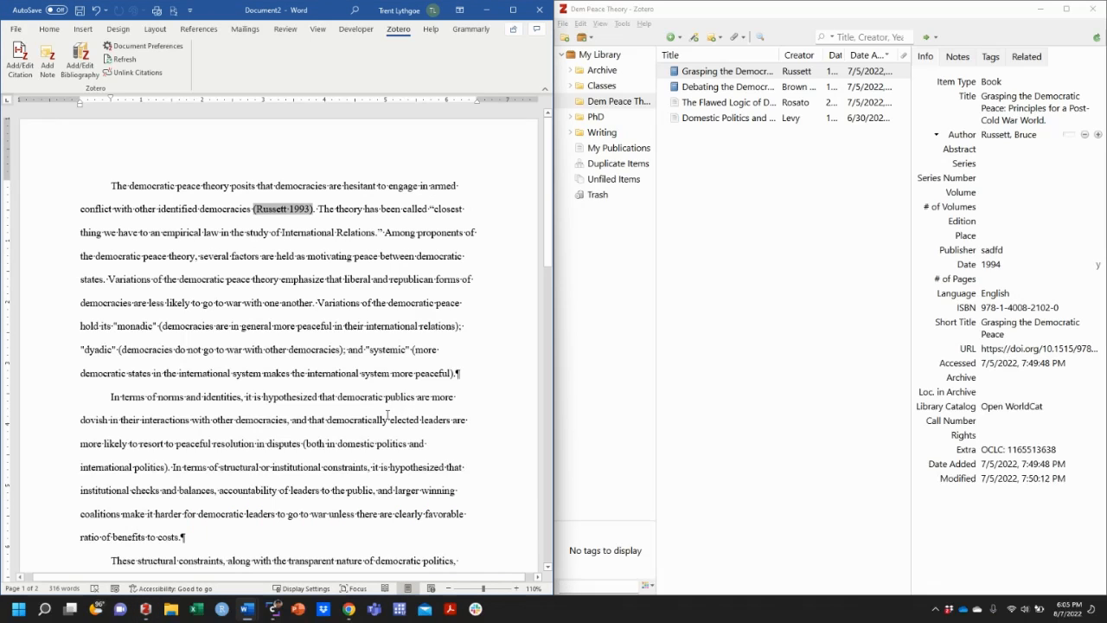
Move the period after "International Relations" outside the closing quotation mark.
{"action": "left_click", "coordinate": [378, 232]}
{"action": "key", "text": "BackSpace"}
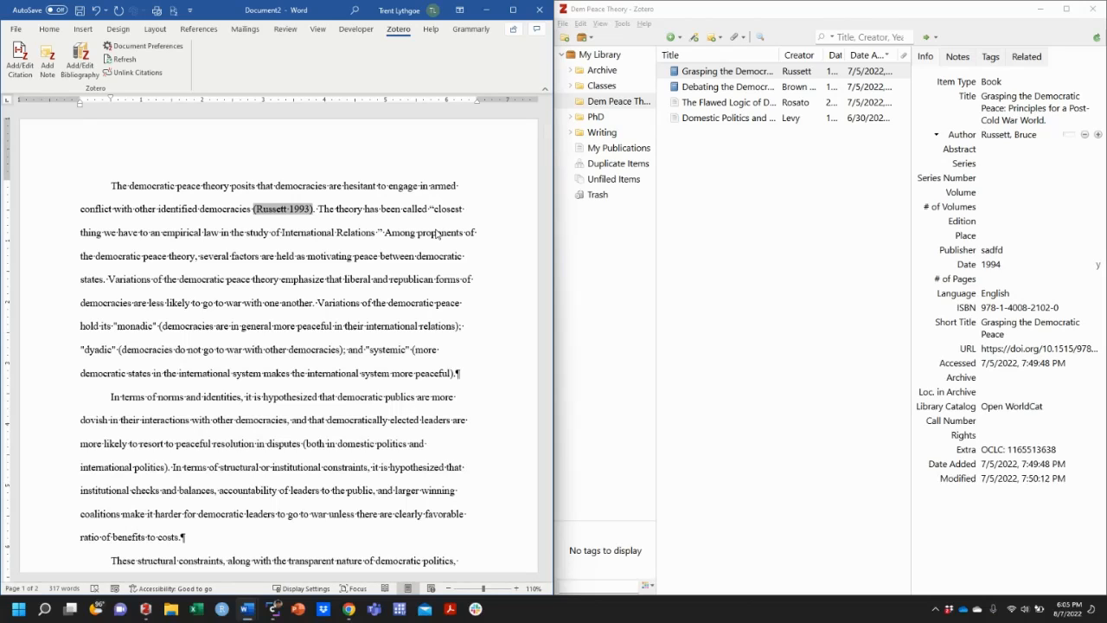
{"action": "key", "text": "BackSpace"}
{"action": "key", "text": "Right"}
Cite the 1987 article "Declining Power and the Preventive Motivation for War" with page 23 after the "International Relations" quotation.
{"action": "left_click", "coordinate": [22, 61]}
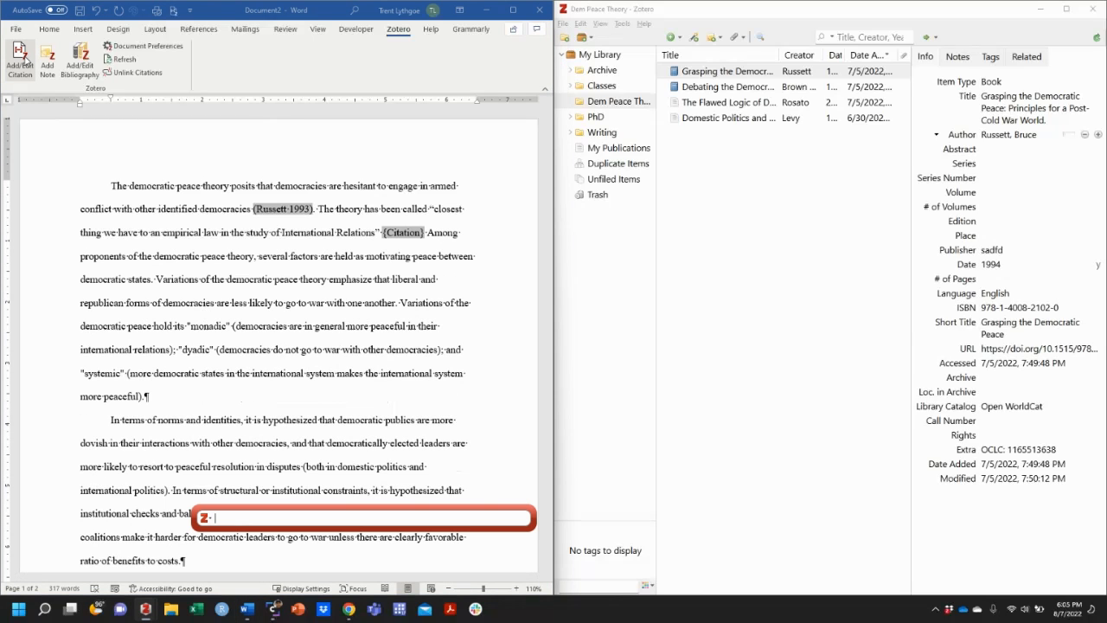
{"action": "type", "text": "levy"}
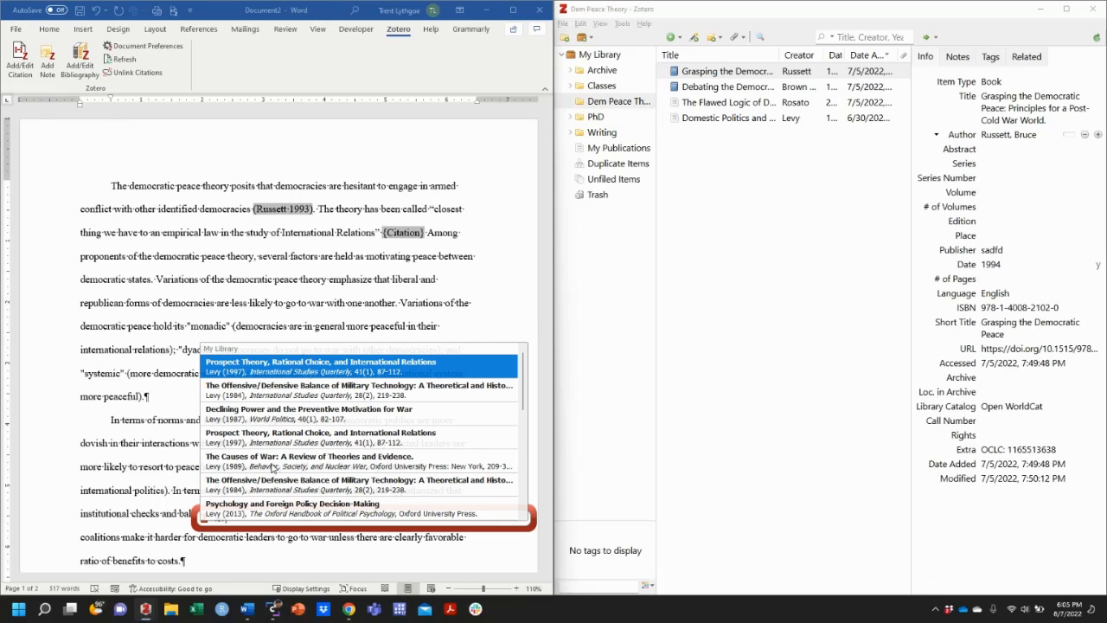
{"action": "left_click", "coordinate": [324, 416]}
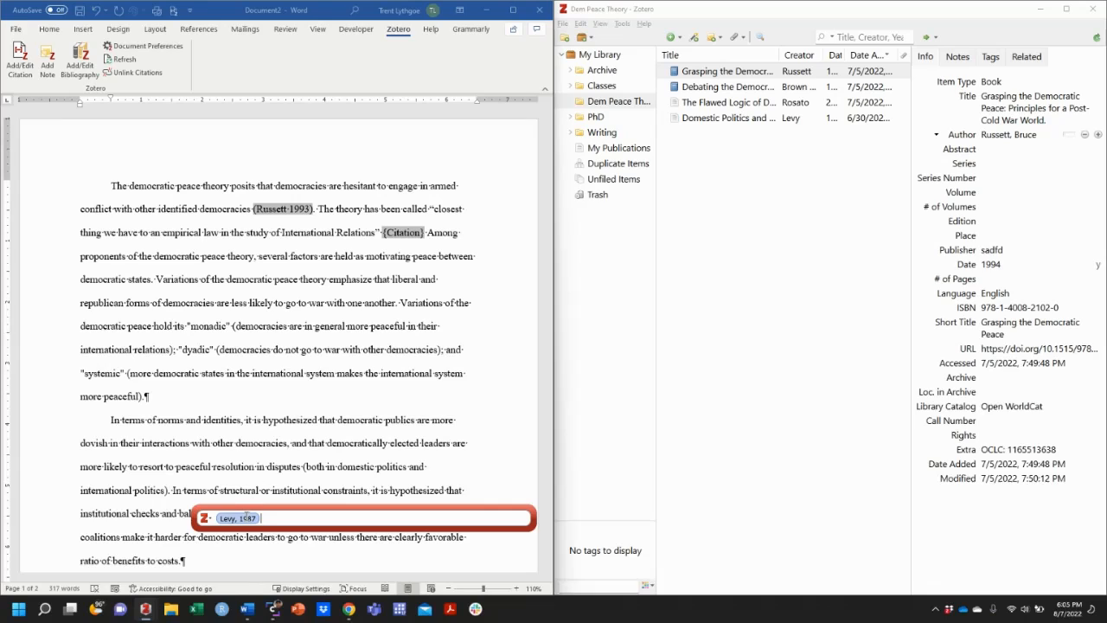
{"action": "left_click", "coordinate": [243, 518]}
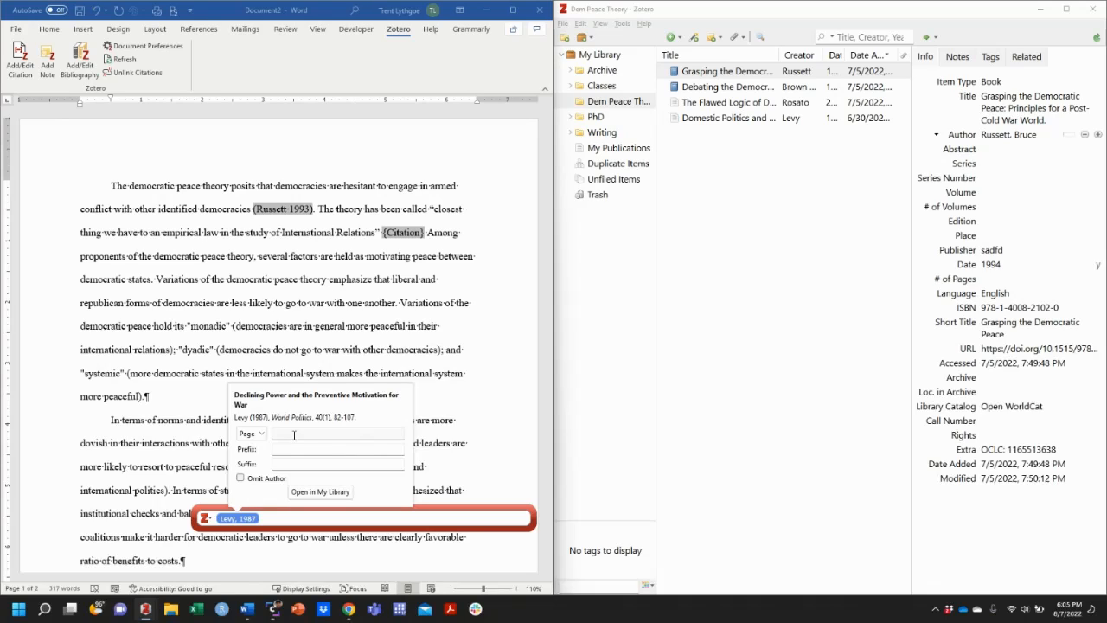
{"action": "left_click", "coordinate": [294, 435]}
{"action": "type", "text": "23"}
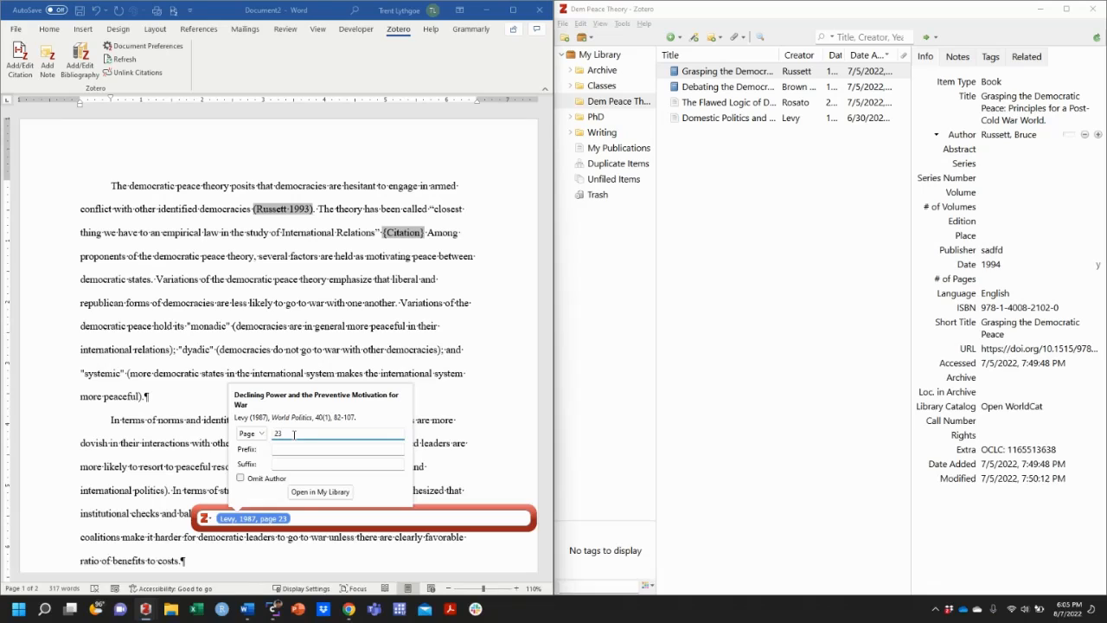
{"action": "key", "text": "Return"}
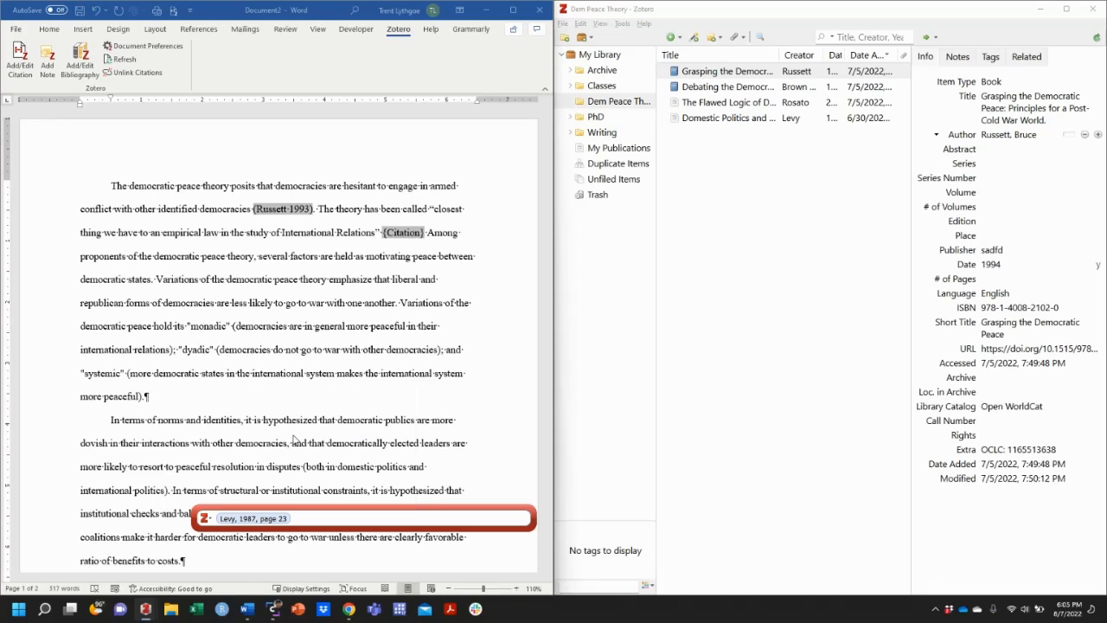
{"action": "key", "text": "Return"}
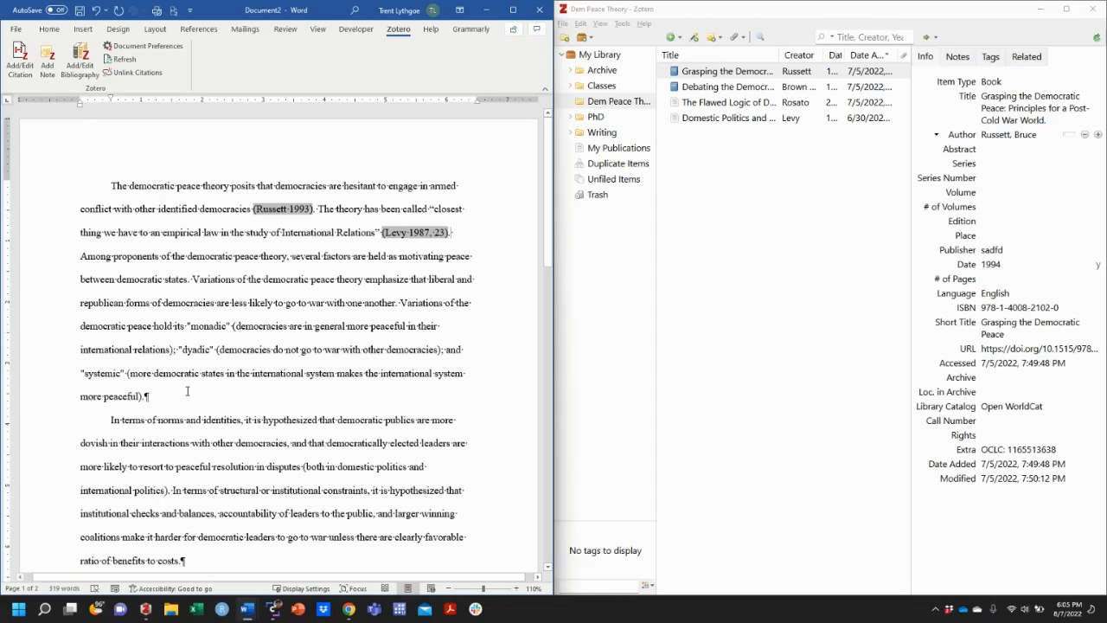
Start a citation after "between democratic states" with the already cited 1993 chapter "The Fact of Democratic Peace" as its first source.
{"action": "left_click", "coordinate": [188, 280]}
{"action": "left_click", "coordinate": [19, 60]}
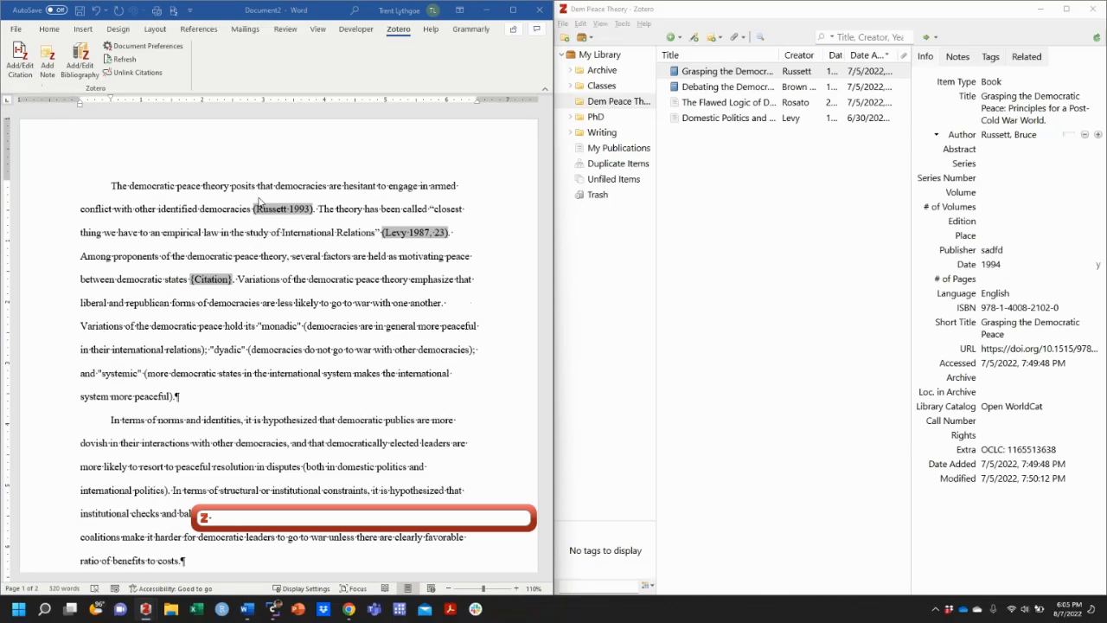
{"action": "type", "text": "democrat"}
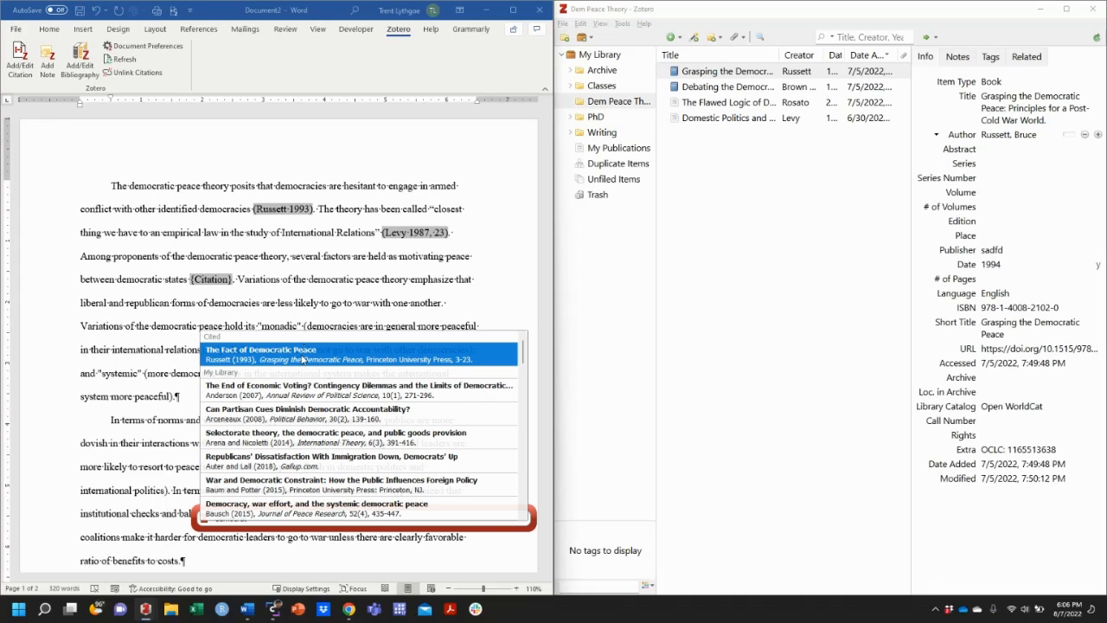
{"action": "left_click", "coordinate": [302, 356]}
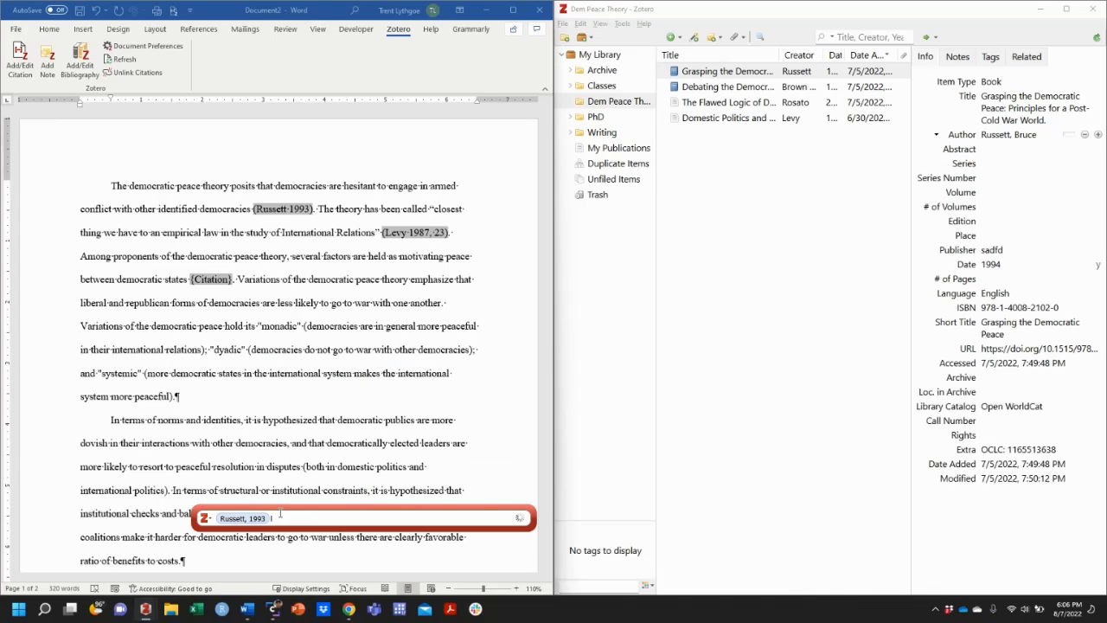
Add "Prospect Theory, Rational Choice, and International Relations" (1997) and "The Causes of War" (1989) to the same citation and insert it.
{"action": "type", "text": "levy"}
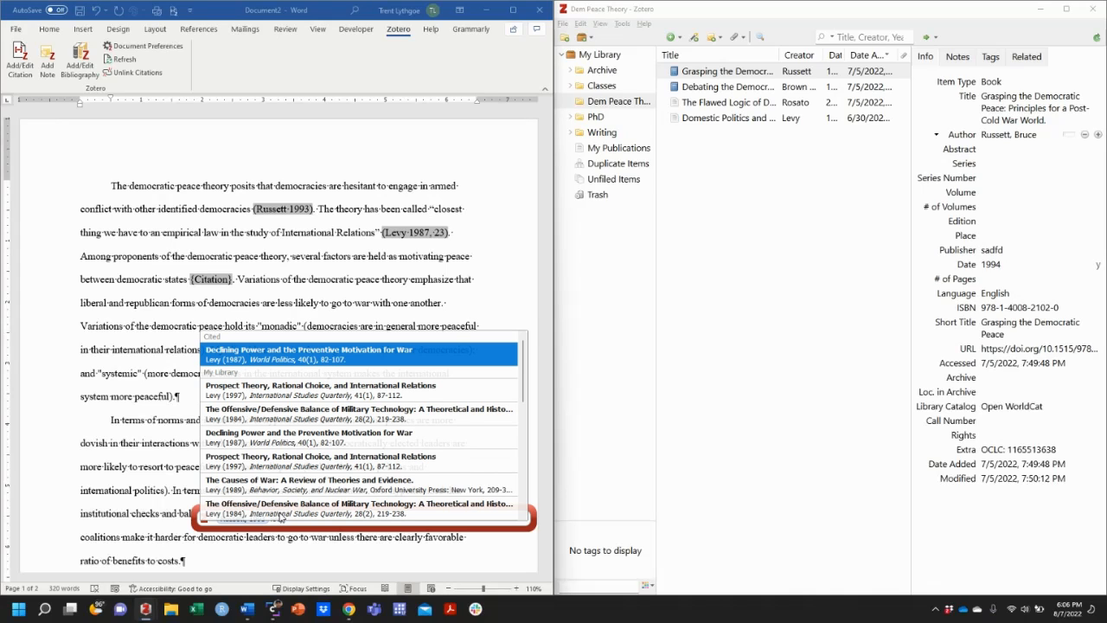
{"action": "left_click", "coordinate": [299, 460]}
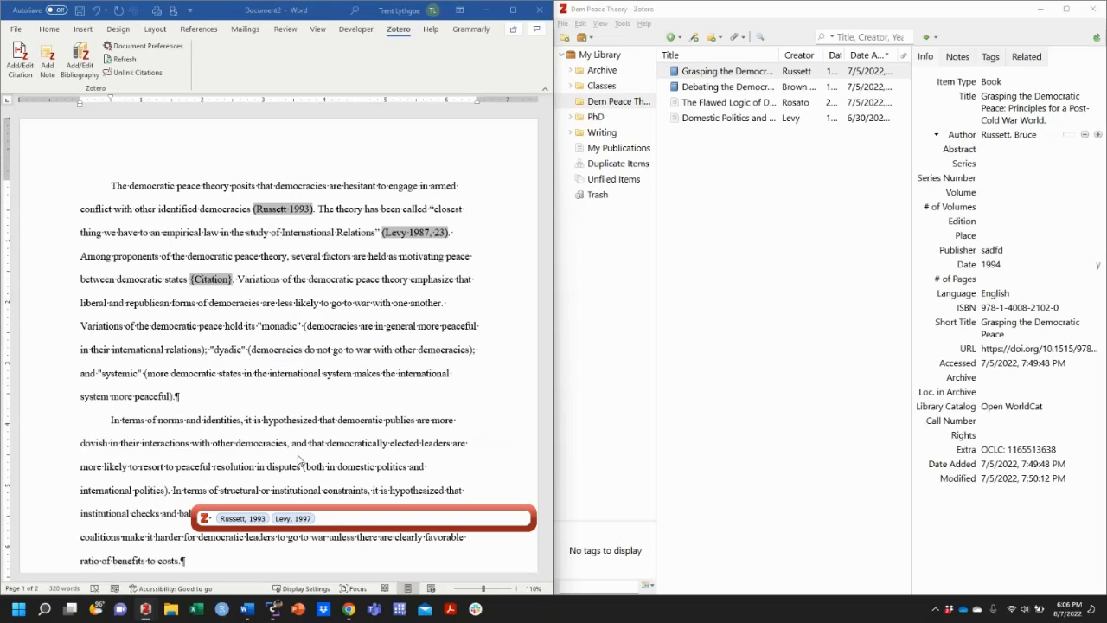
{"action": "type", "text": "levy"}
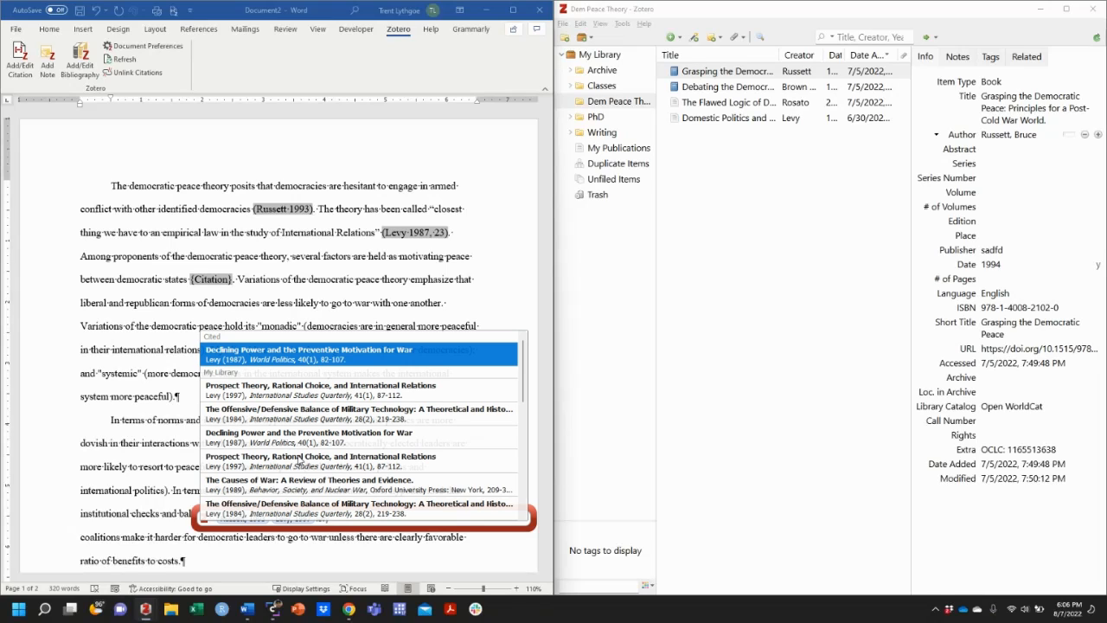
{"action": "left_click", "coordinate": [292, 489]}
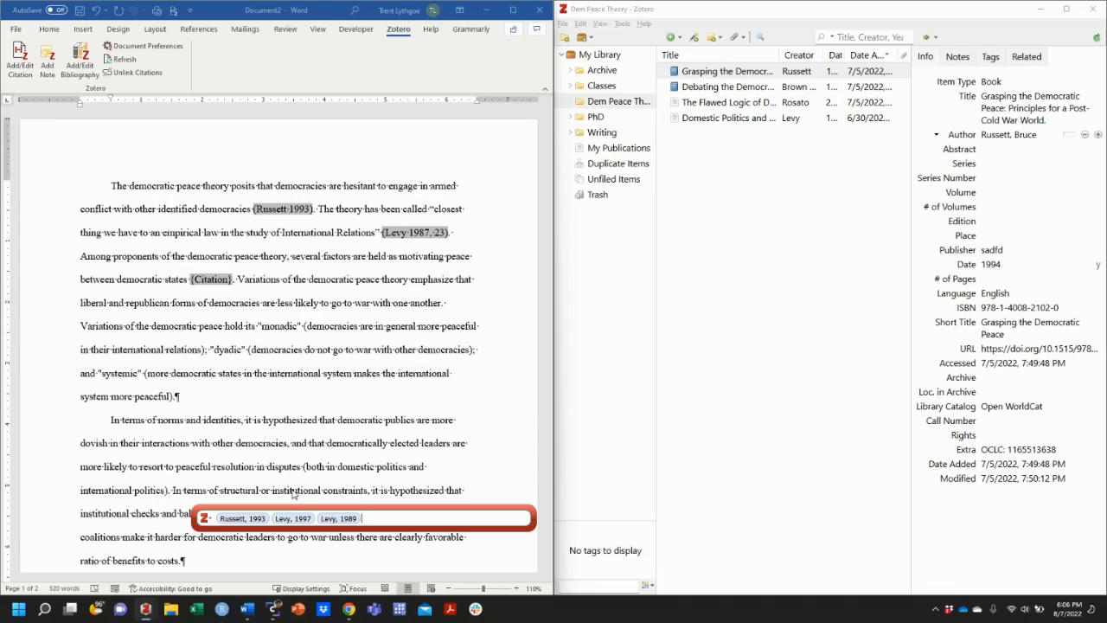
{"action": "key", "text": "Return"}
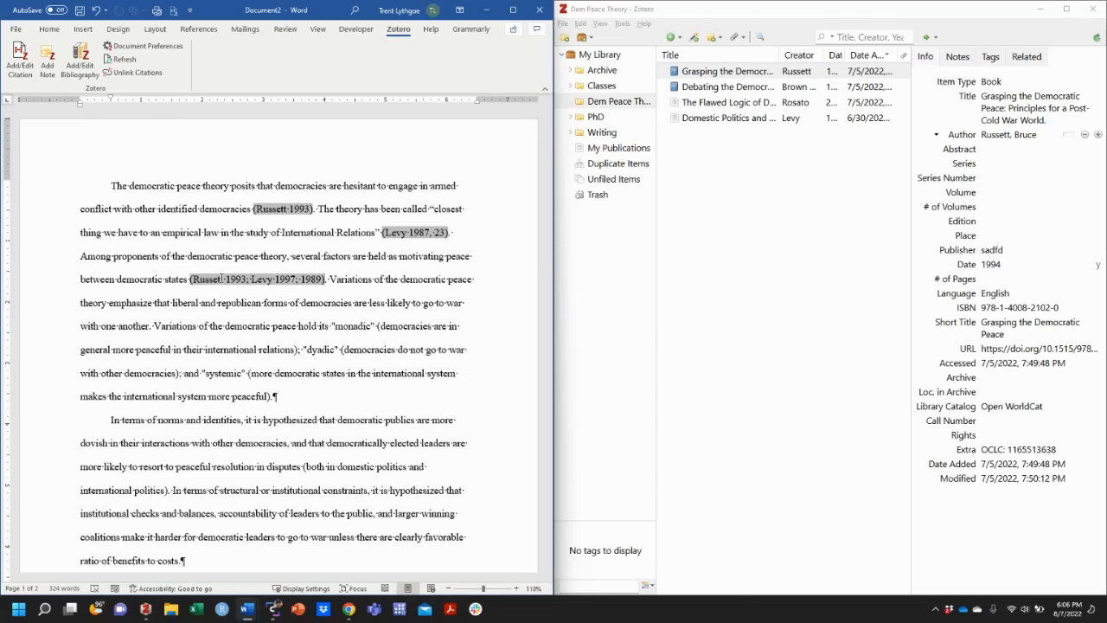
Switch the document's citation style to American Psychological Association (APA) 7th edition.
{"action": "left_click", "coordinate": [151, 47]}
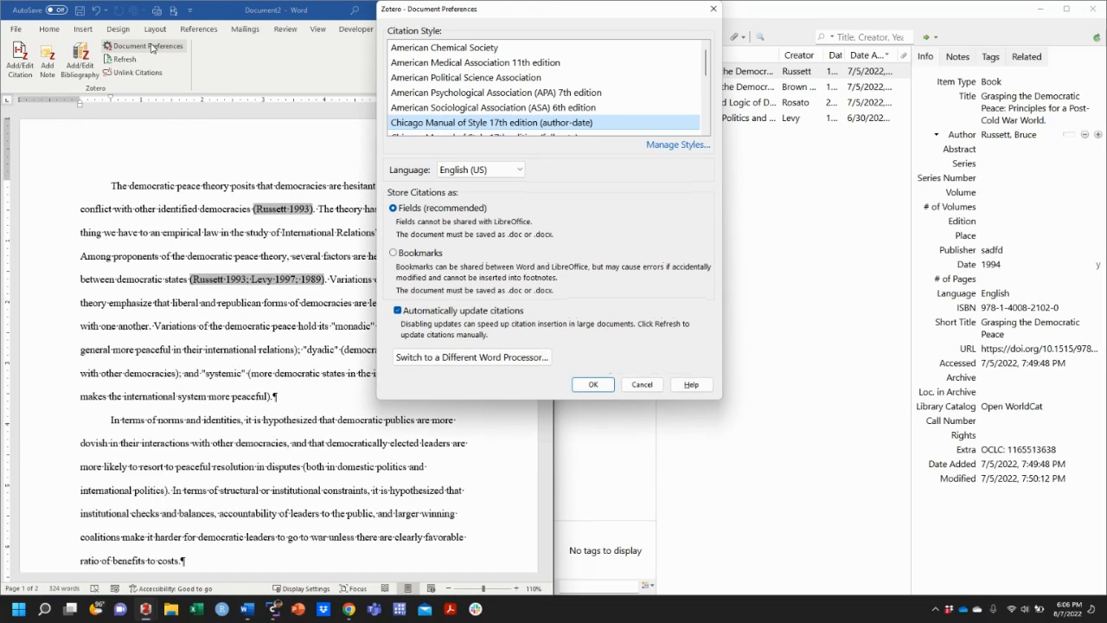
{"action": "left_click", "coordinate": [481, 94]}
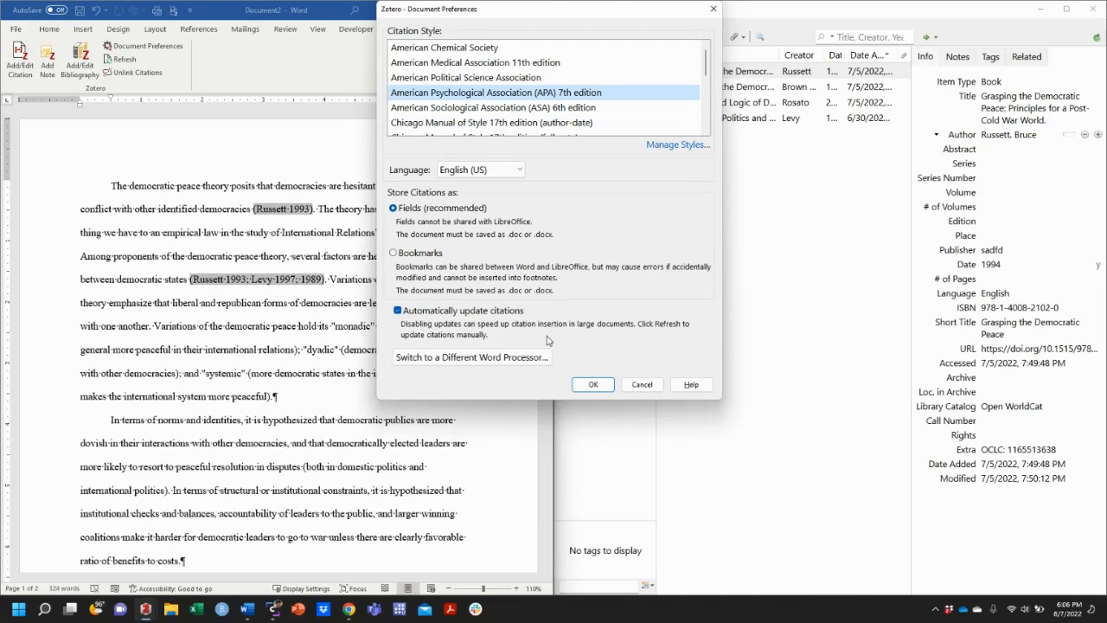
{"action": "left_click", "coordinate": [594, 384]}
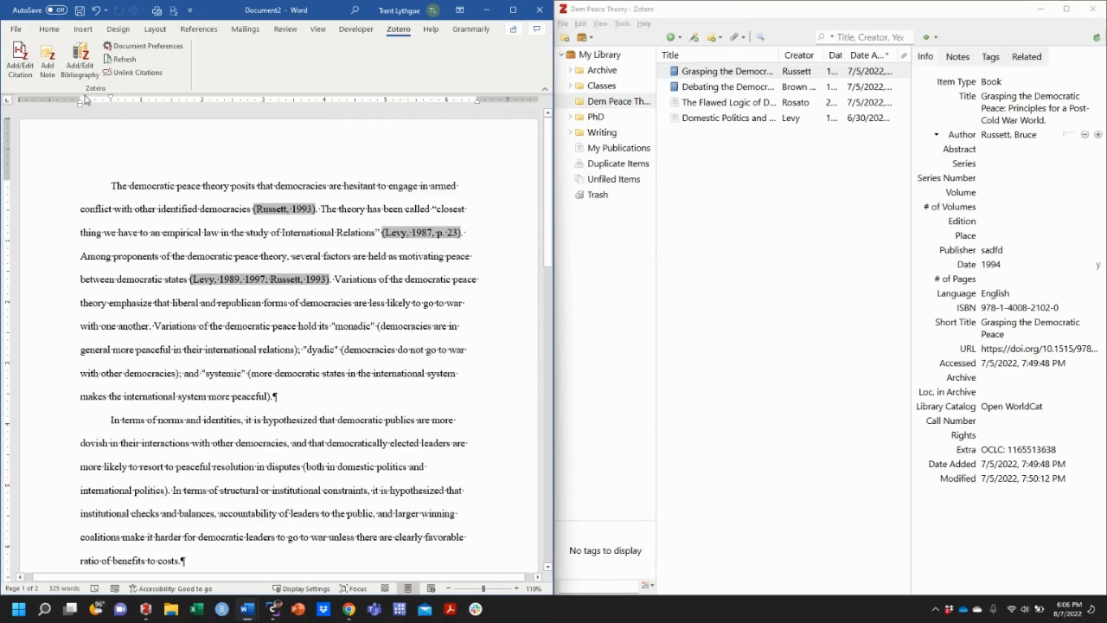
{"action": "left_click", "coordinate": [31, 65]}
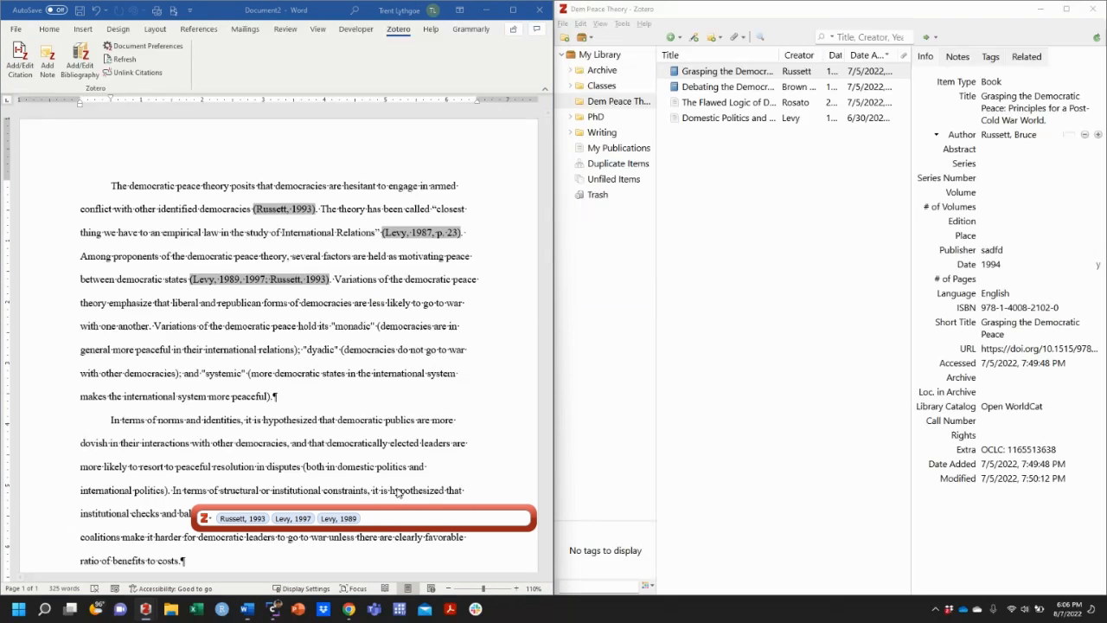
{"action": "key", "text": "Escape"}
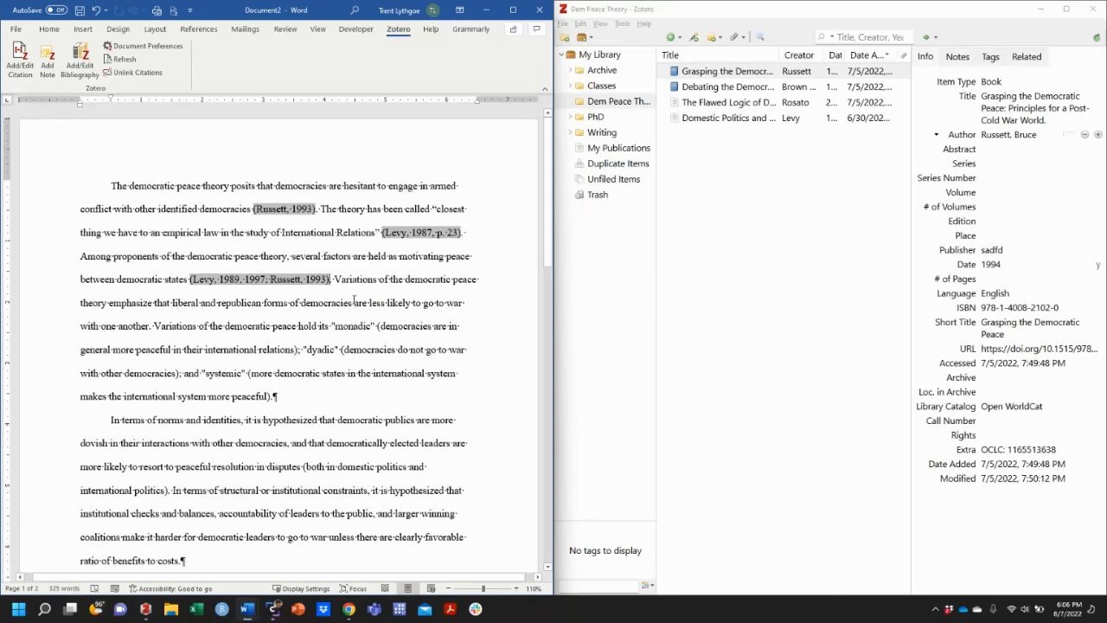
Change the citation style to Chicago Manual of Style 17th edition (full note) with citations displayed as footnotes.
{"action": "left_click", "coordinate": [143, 46]}
{"action": "scroll", "coordinate": [597, 121], "scroll_direction": "down", "scroll_amount": 1}
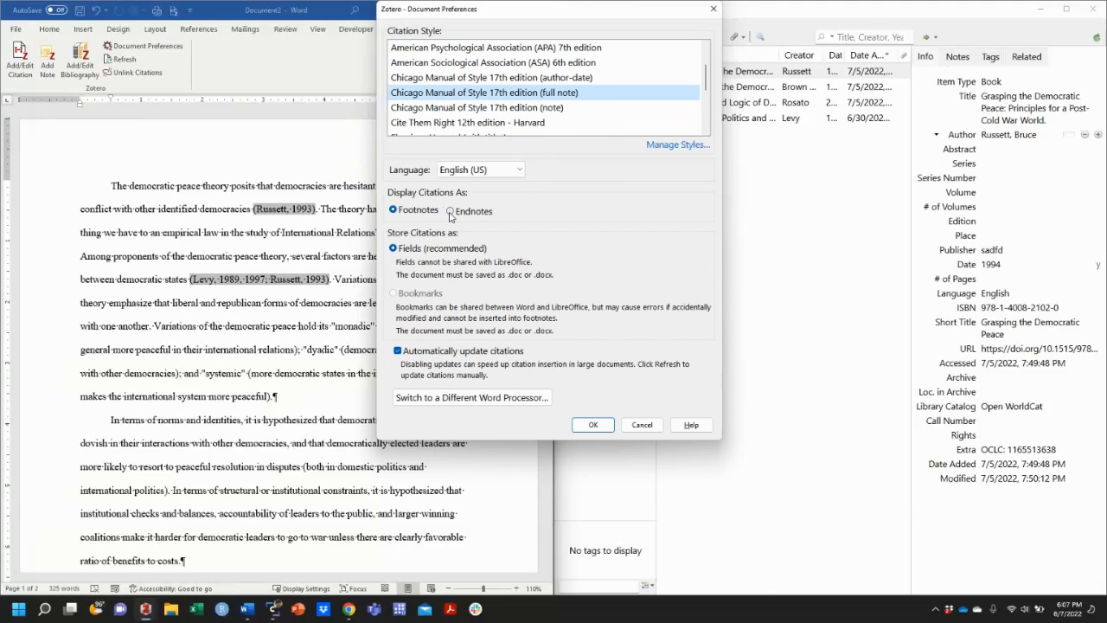
{"action": "left_click", "coordinate": [593, 425]}
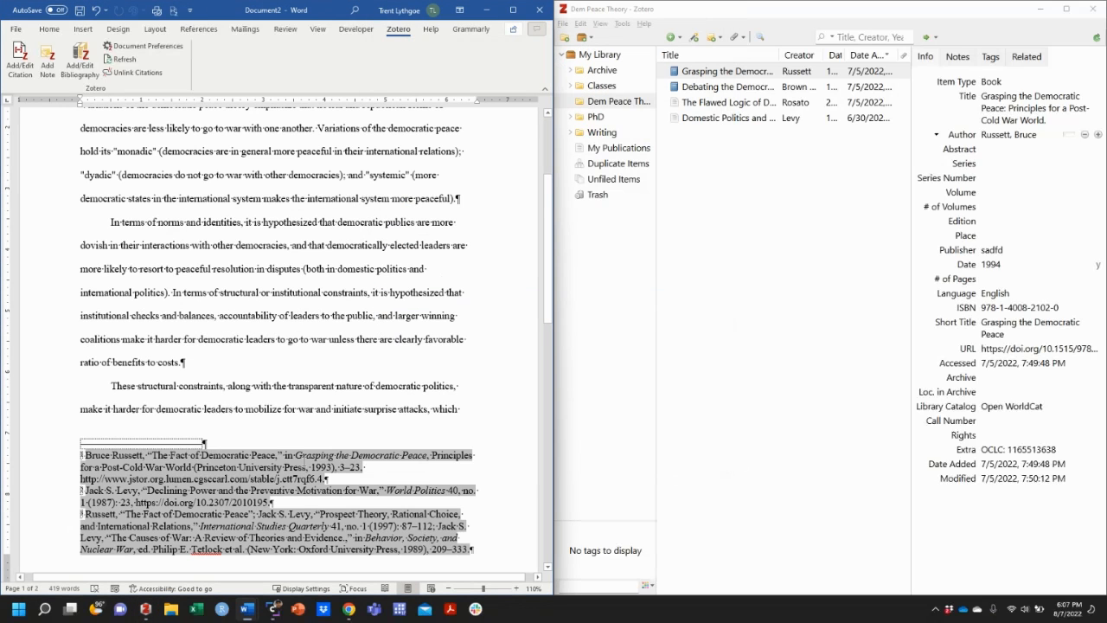
Insert a page break at the empty paragraph after the end of the text.
{"action": "scroll", "coordinate": [51, 352], "scroll_direction": "down", "scroll_amount": 6}
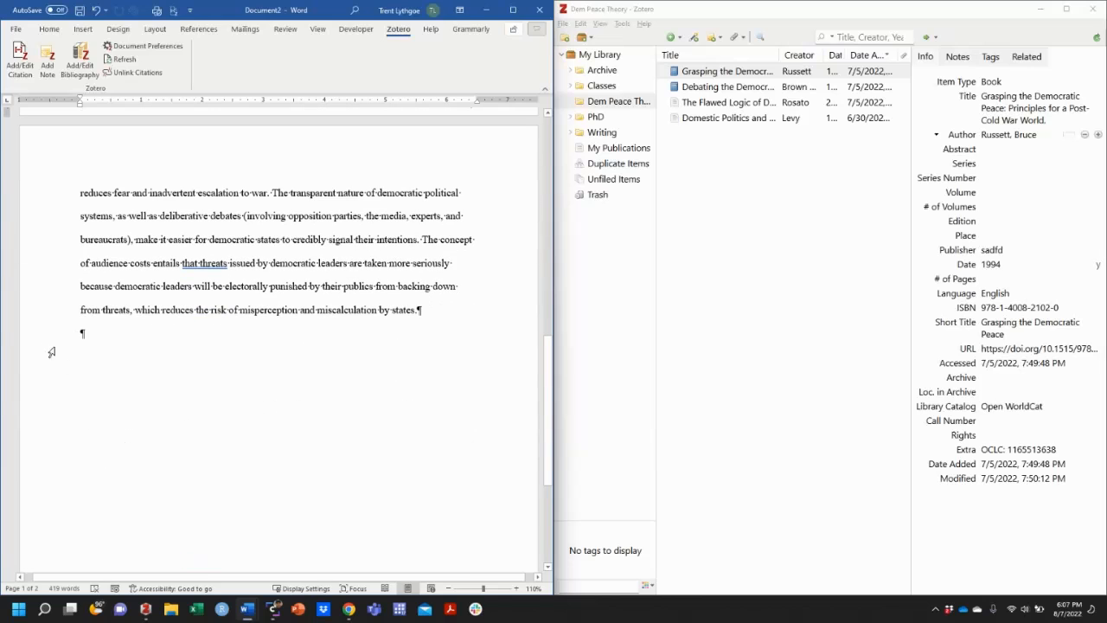
{"action": "left_click", "coordinate": [99, 335]}
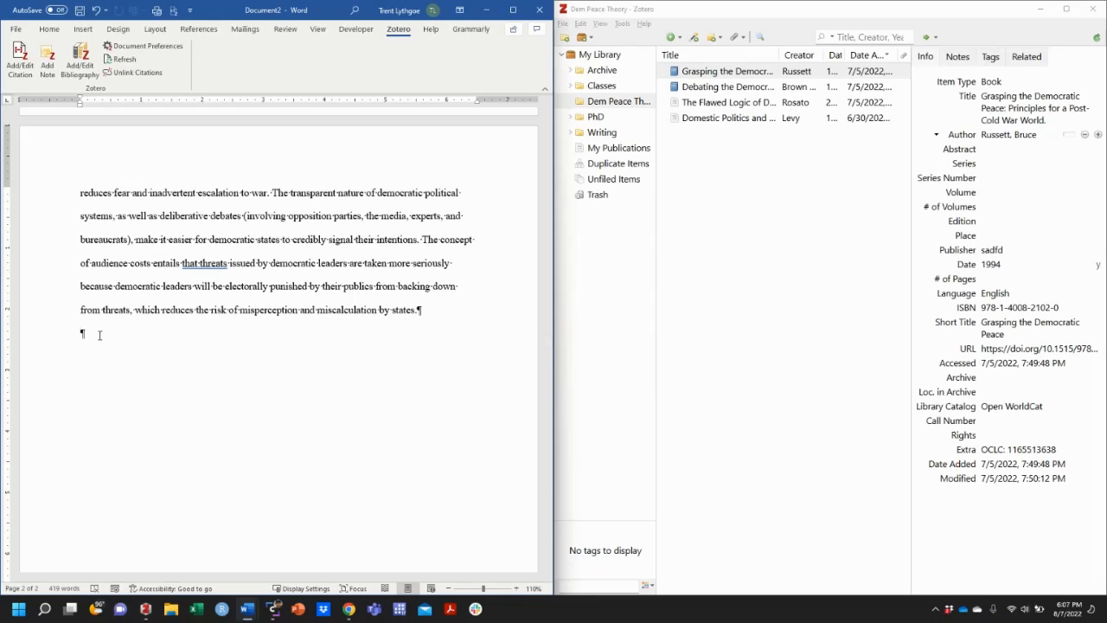
{"action": "left_click", "coordinate": [89, 30]}
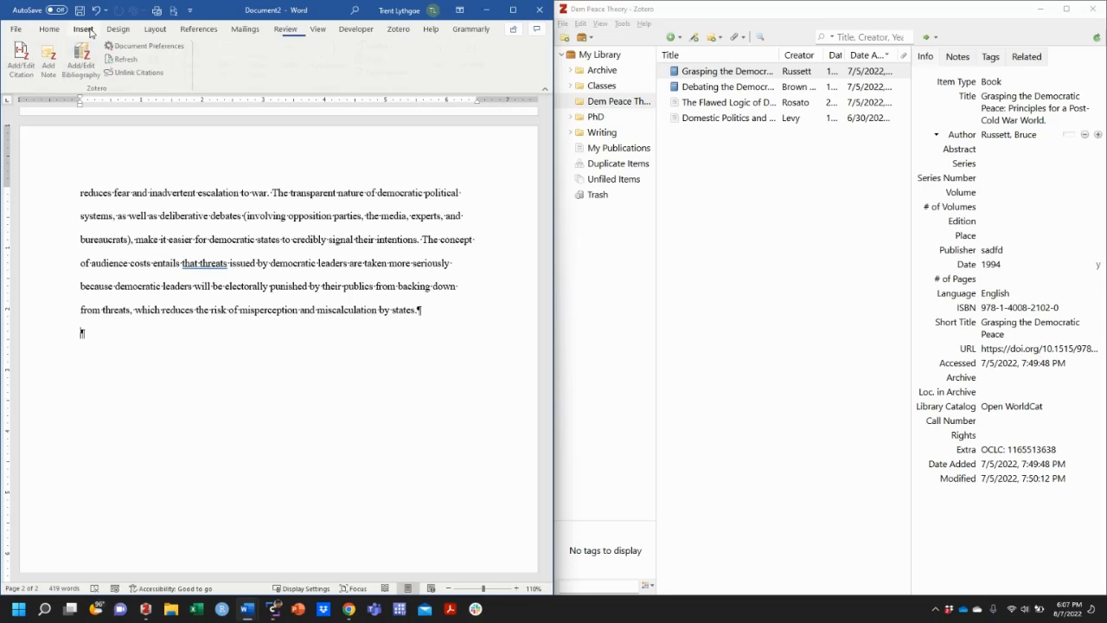
{"action": "left_click", "coordinate": [16, 56]}
{"action": "left_click", "coordinate": [64, 108]}
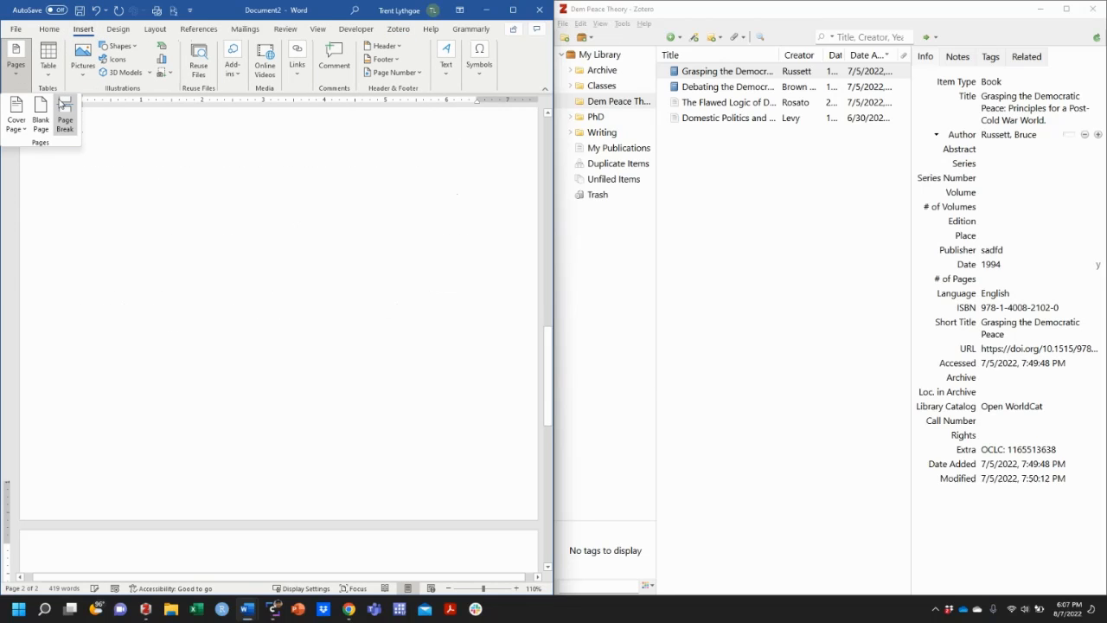
{"action": "scroll", "coordinate": [154, 298], "scroll_direction": "down", "scroll_amount": 1}
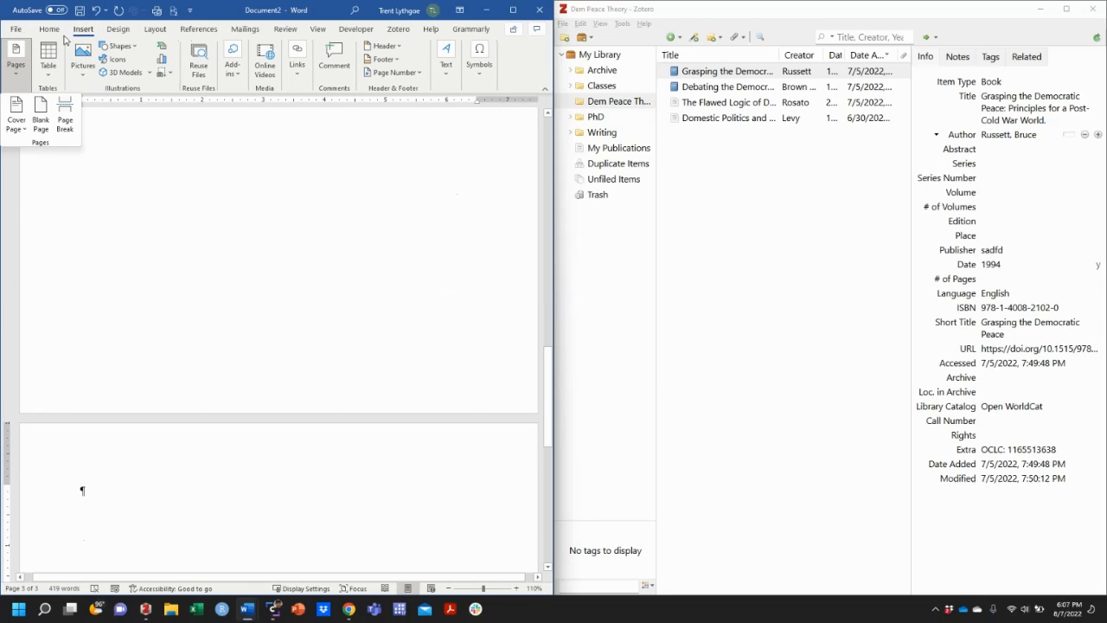
Insert a Zotero bibliography of the cited sources on the new page at the end of the document.
{"action": "left_click", "coordinate": [398, 30]}
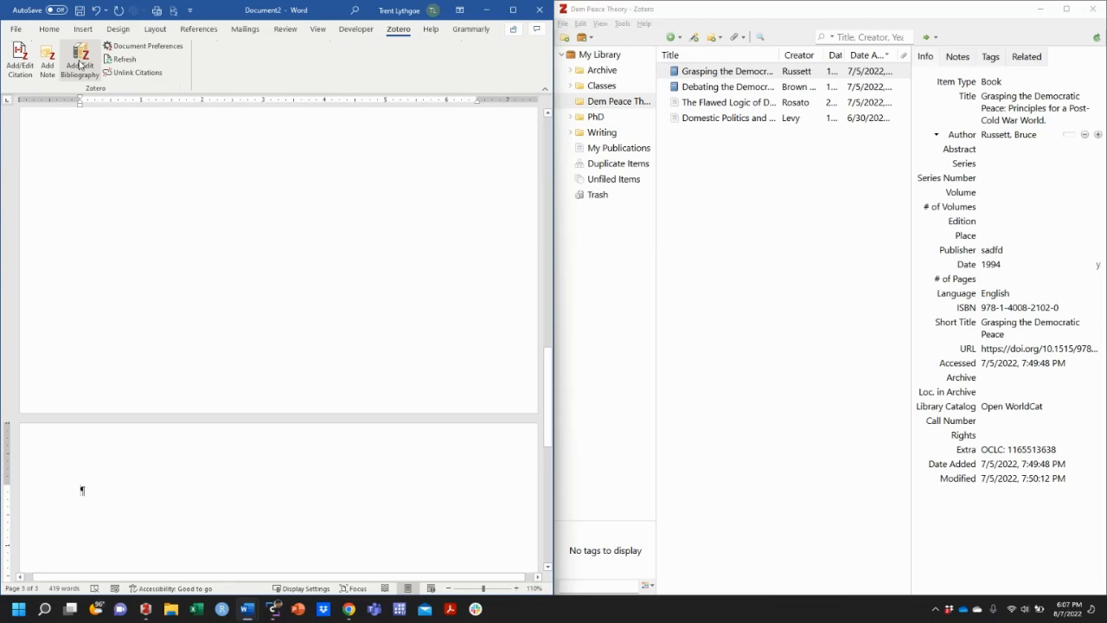
{"action": "left_click", "coordinate": [80, 64]}
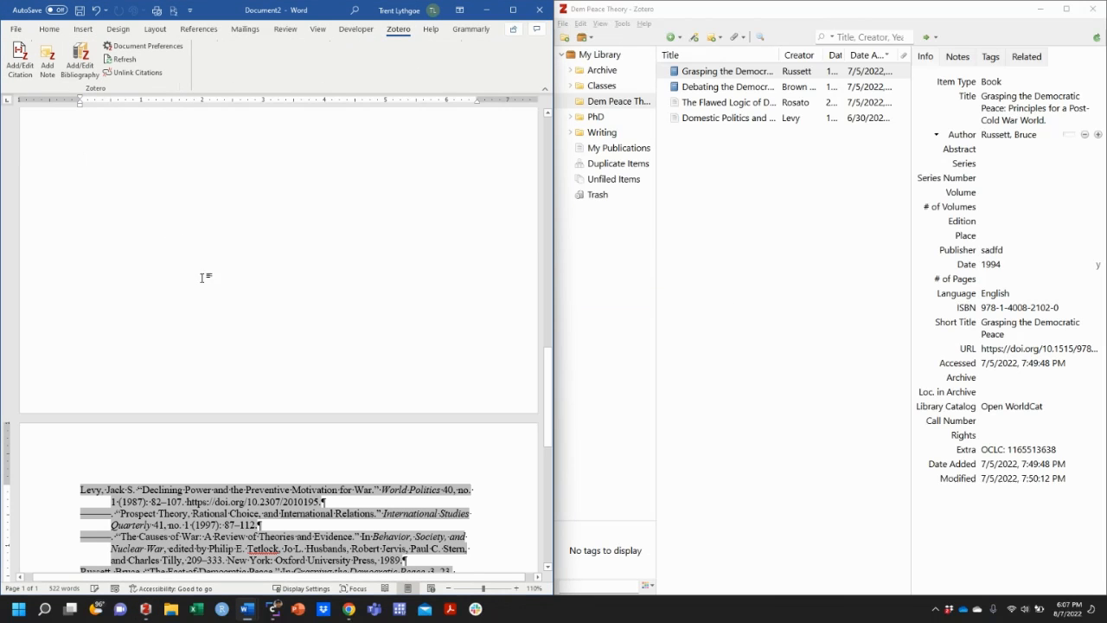
{"action": "scroll", "coordinate": [201, 277], "scroll_direction": "down", "scroll_amount": 5}
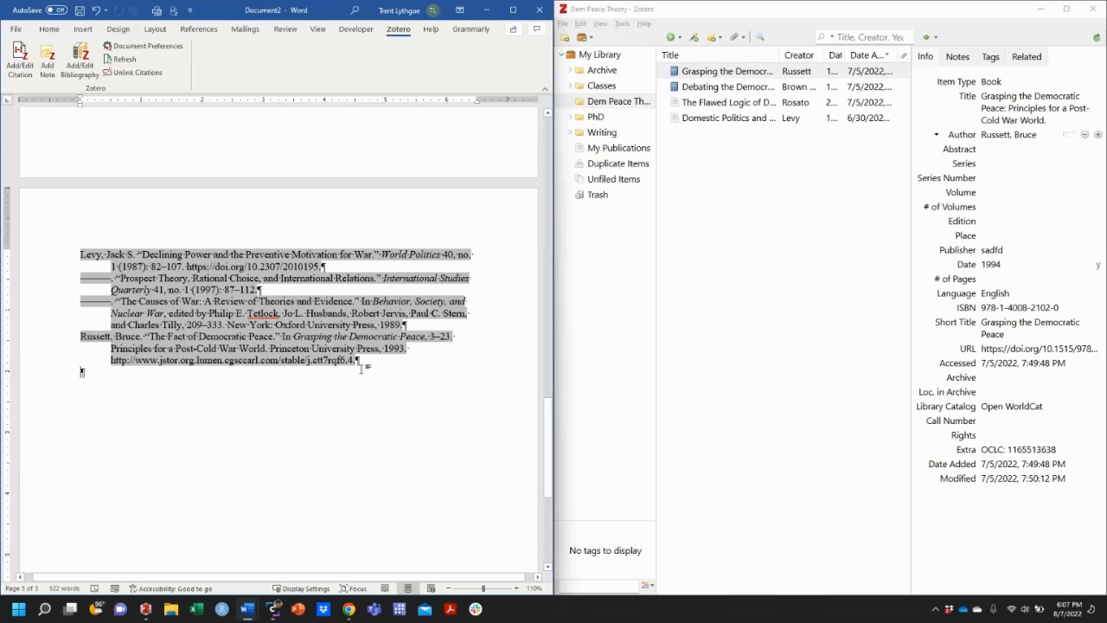
Add space after each paragraph throughout the bibliography, including the empty paragraph below it.
{"action": "left_click_drag", "start_coordinate": [368, 368], "coordinate": [33, 254]}
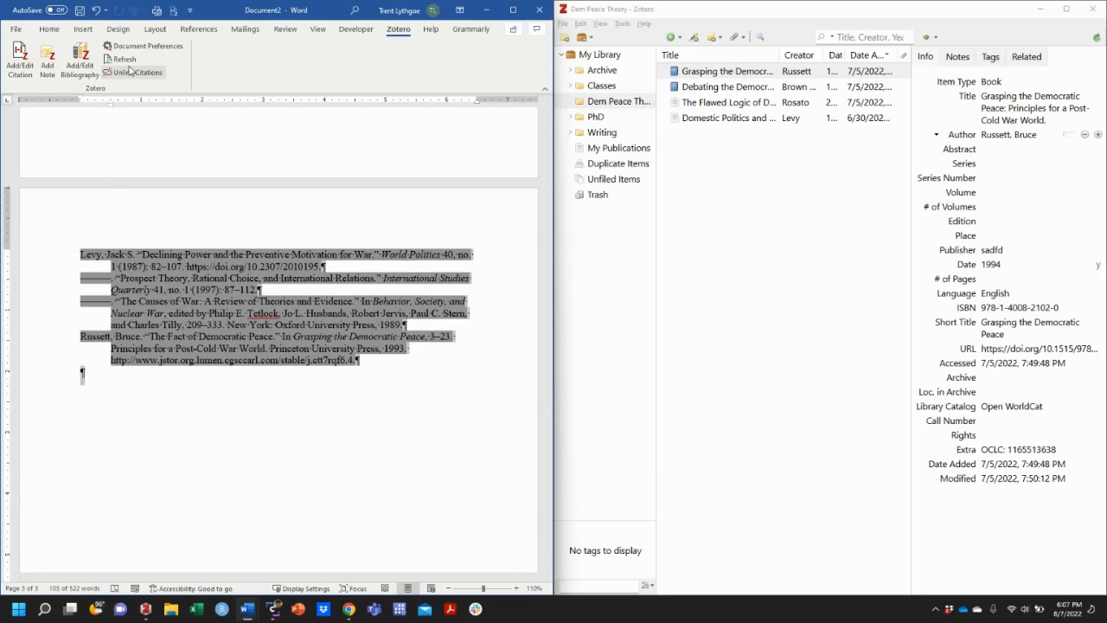
{"action": "left_click", "coordinate": [49, 29]}
{"action": "left_click", "coordinate": [196, 62]}
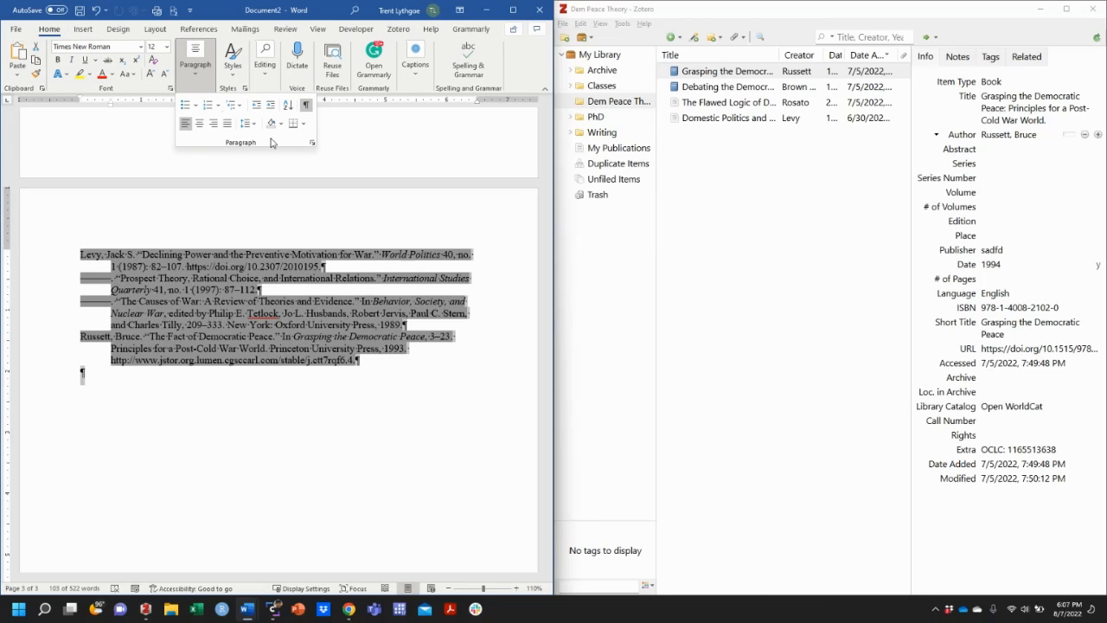
{"action": "left_click", "coordinate": [246, 123]}
{"action": "left_click", "coordinate": [304, 267]}
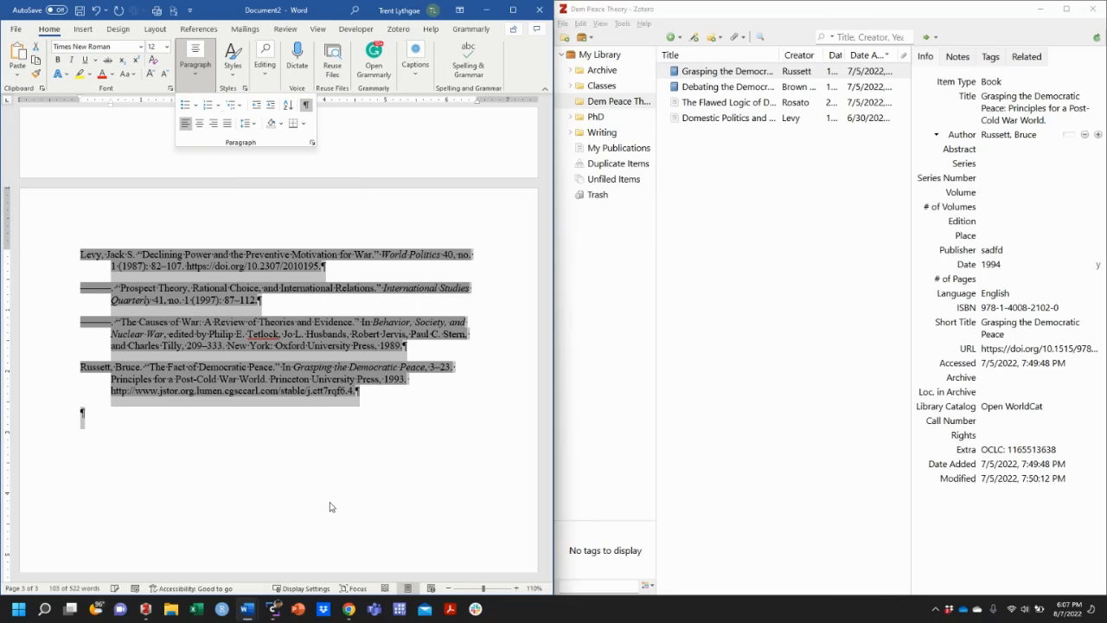
{"action": "left_click", "coordinate": [329, 475]}
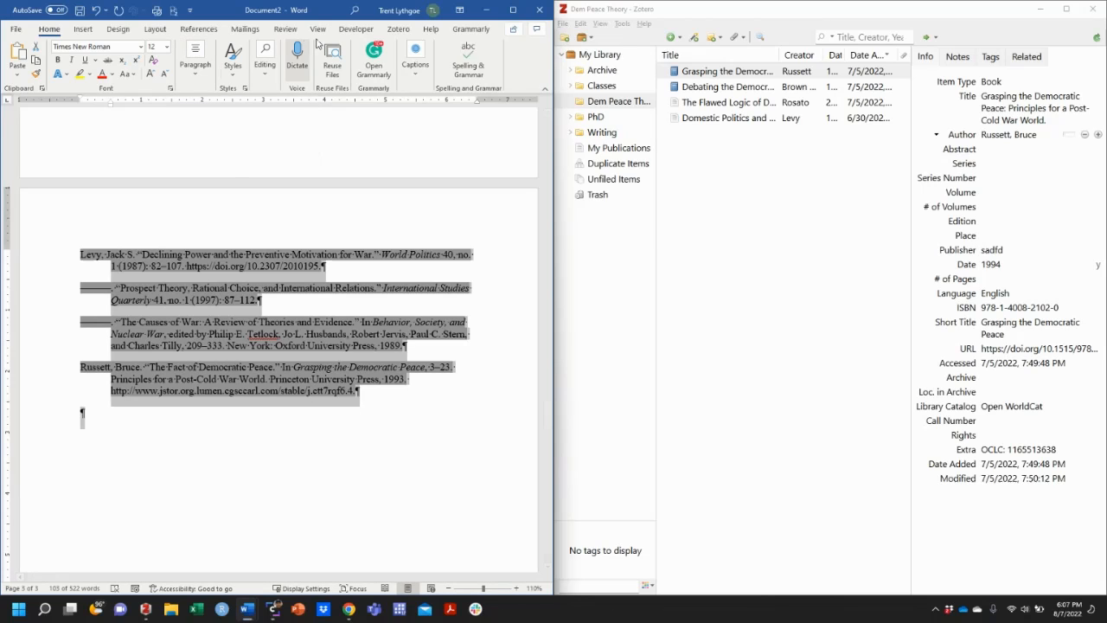
Change the Zotero citation style of the document and its bibliography to American Psychological Association (APA) 7th edition.
{"action": "left_click", "coordinate": [398, 28]}
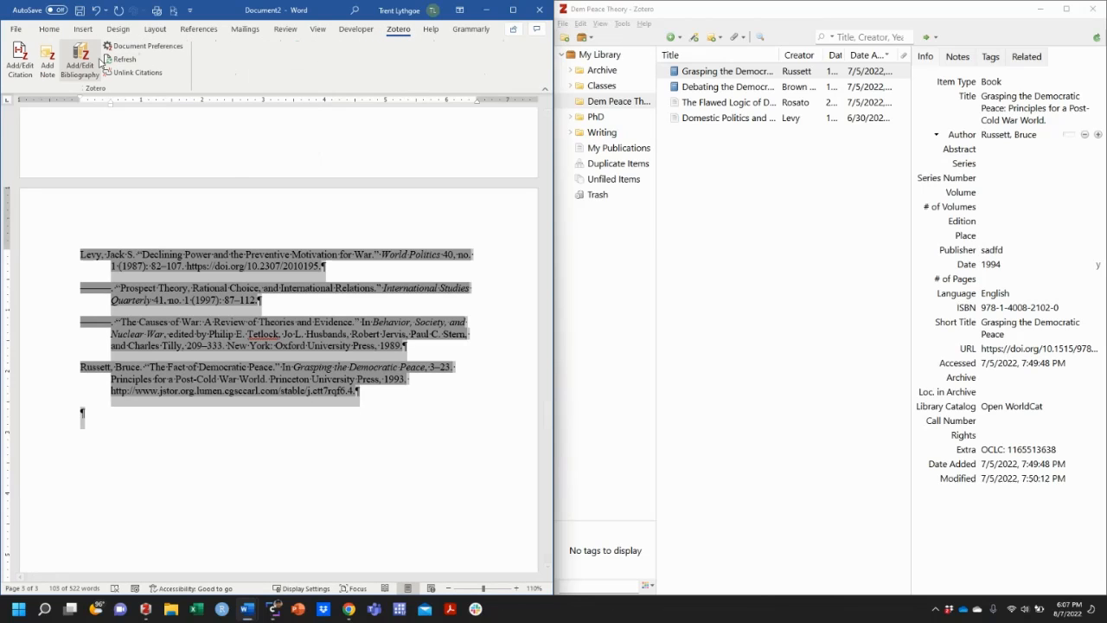
{"action": "left_click", "coordinate": [139, 46]}
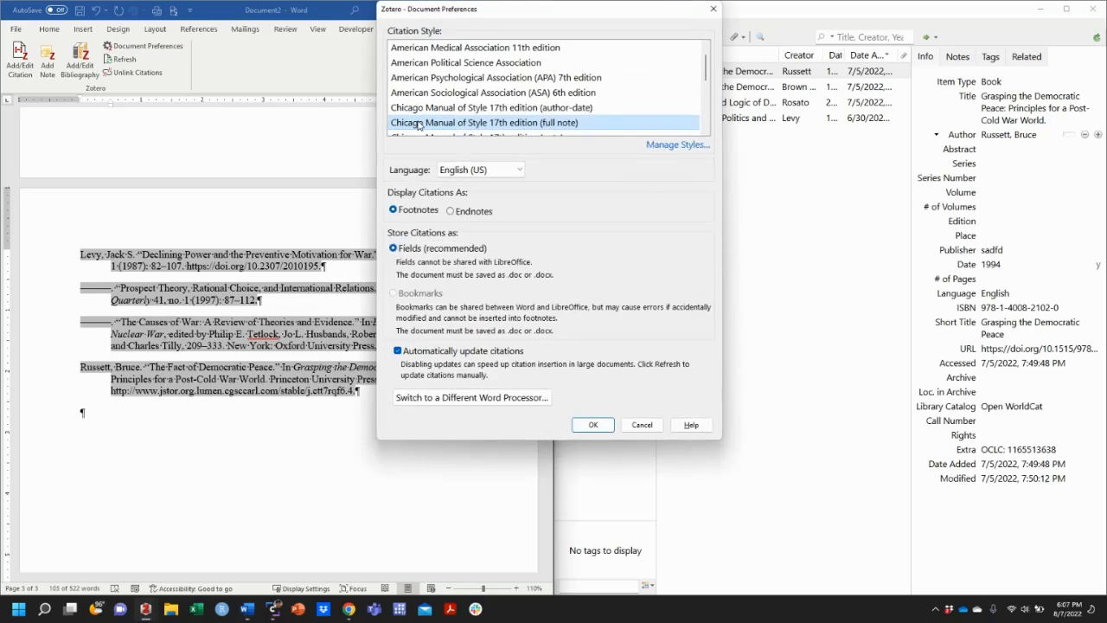
{"action": "left_click", "coordinate": [469, 77]}
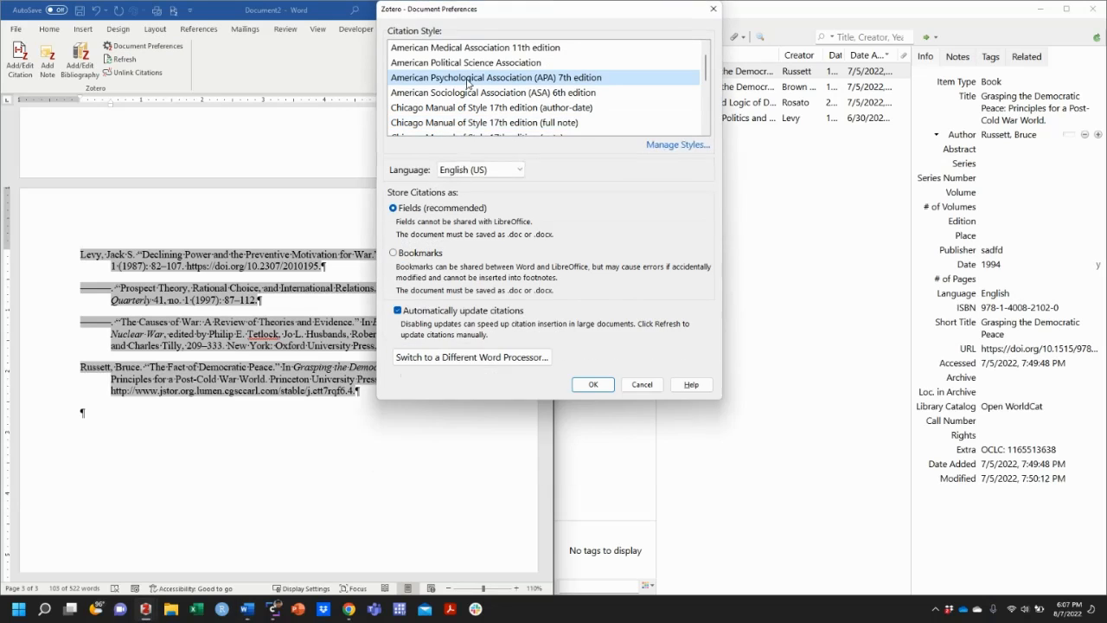
{"action": "left_click", "coordinate": [600, 389]}
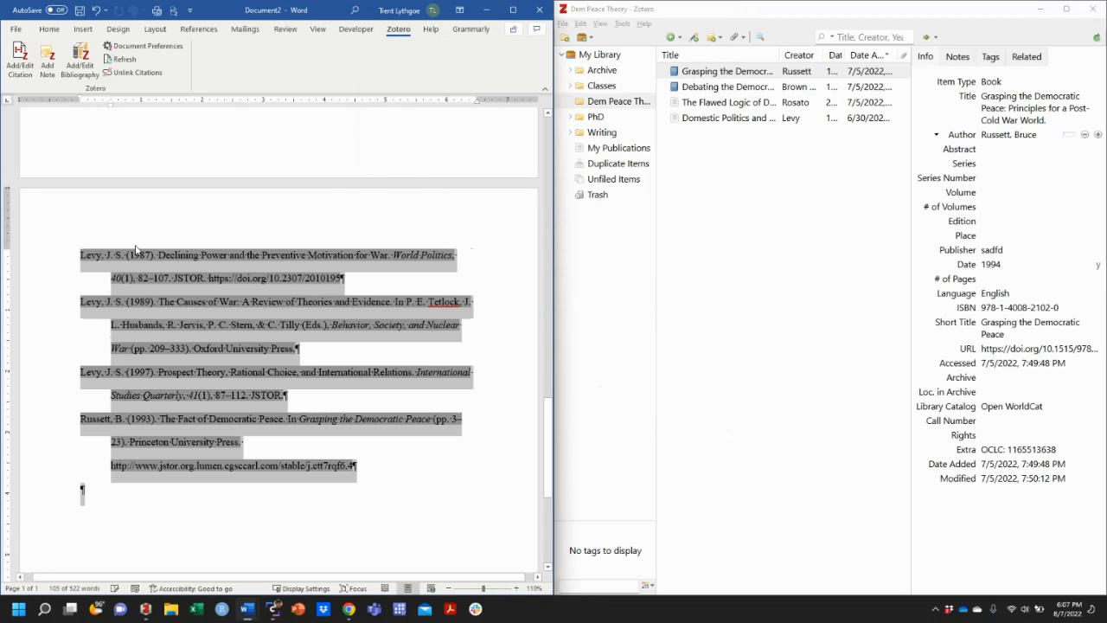
{"action": "left_click", "coordinate": [374, 526]}
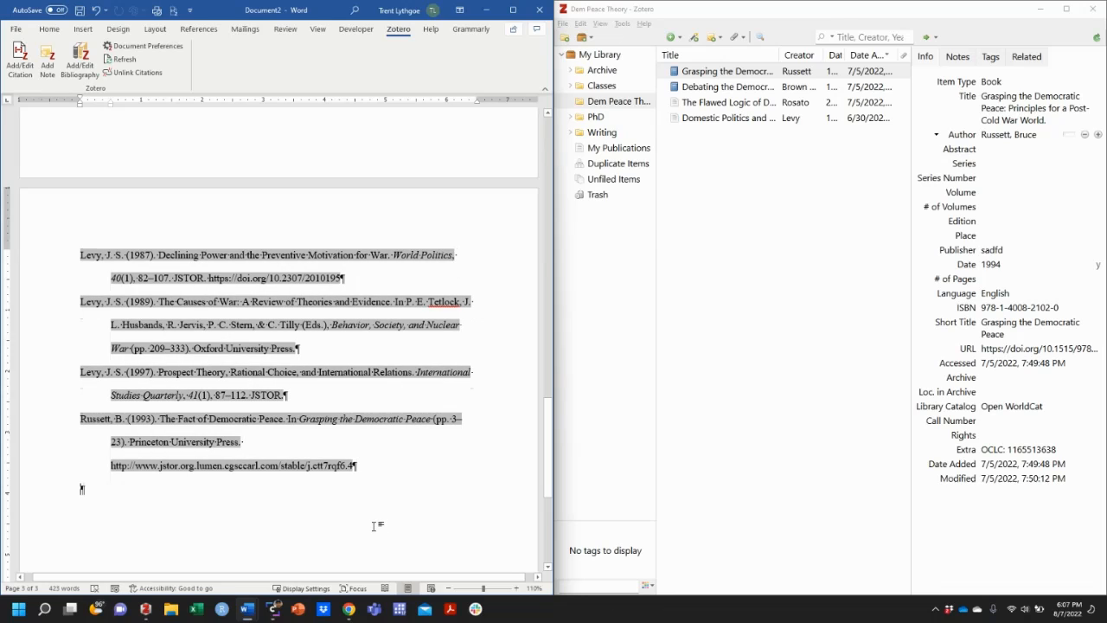